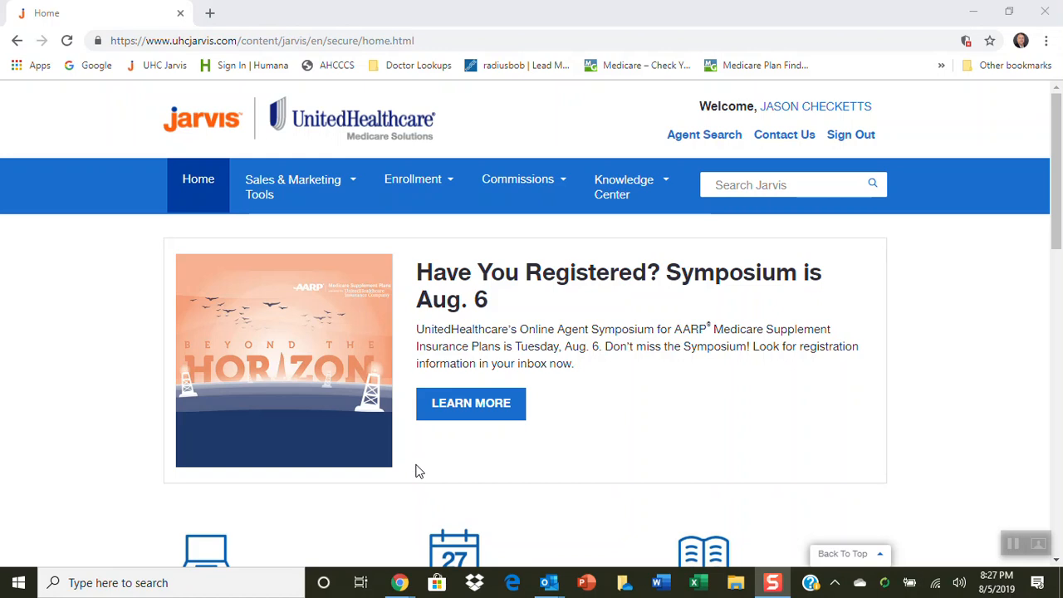
Open the Prescription Drug search from the Provider and Rx Search tools under Enrollment
mouse_move(439, 191)
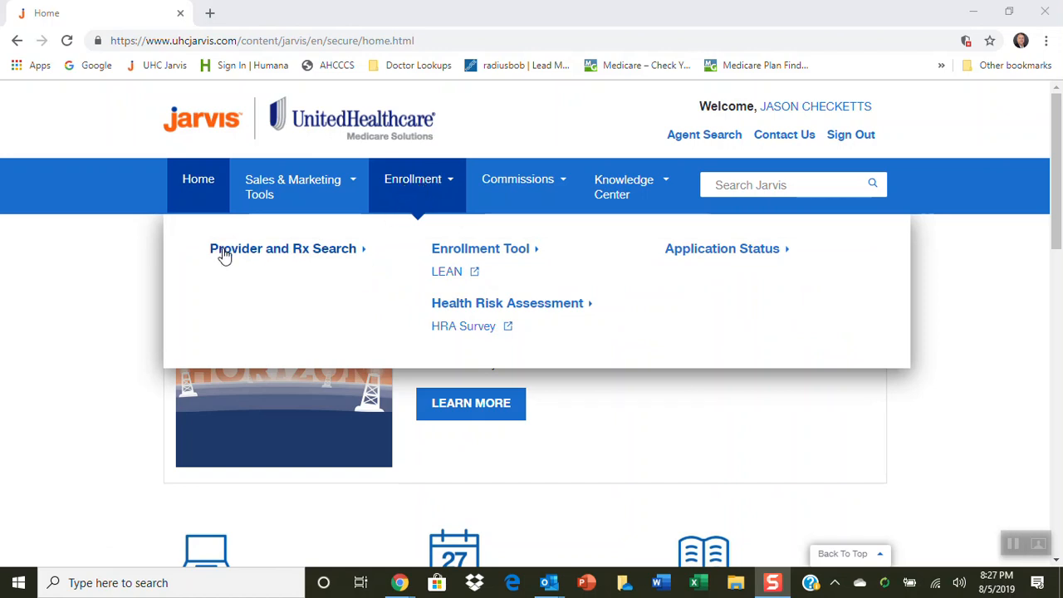
left_click(283, 254)
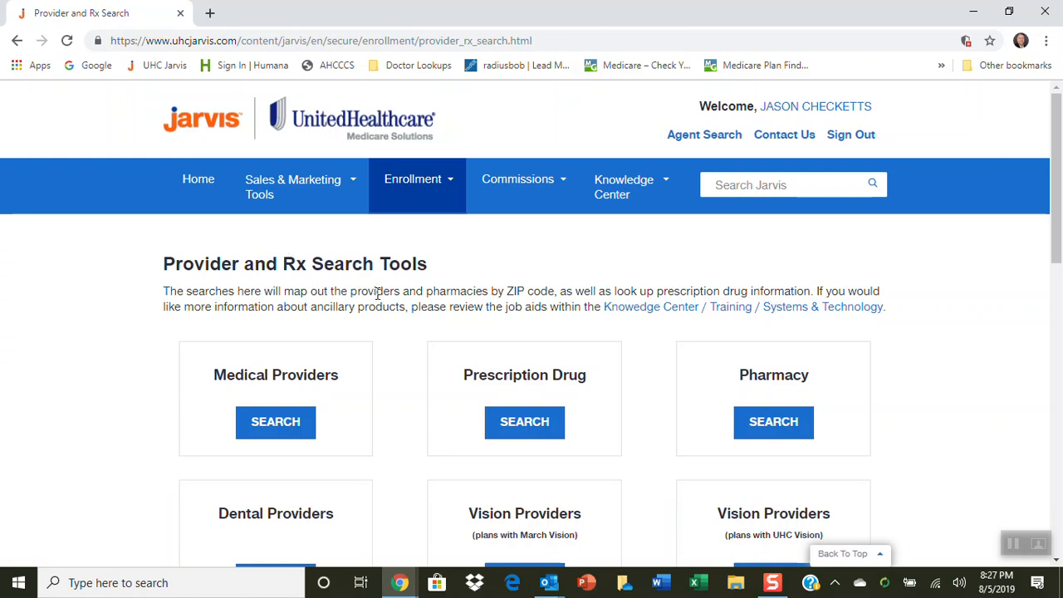
scroll(419, 323, "down", 3)
scroll(423, 312, "down", 2)
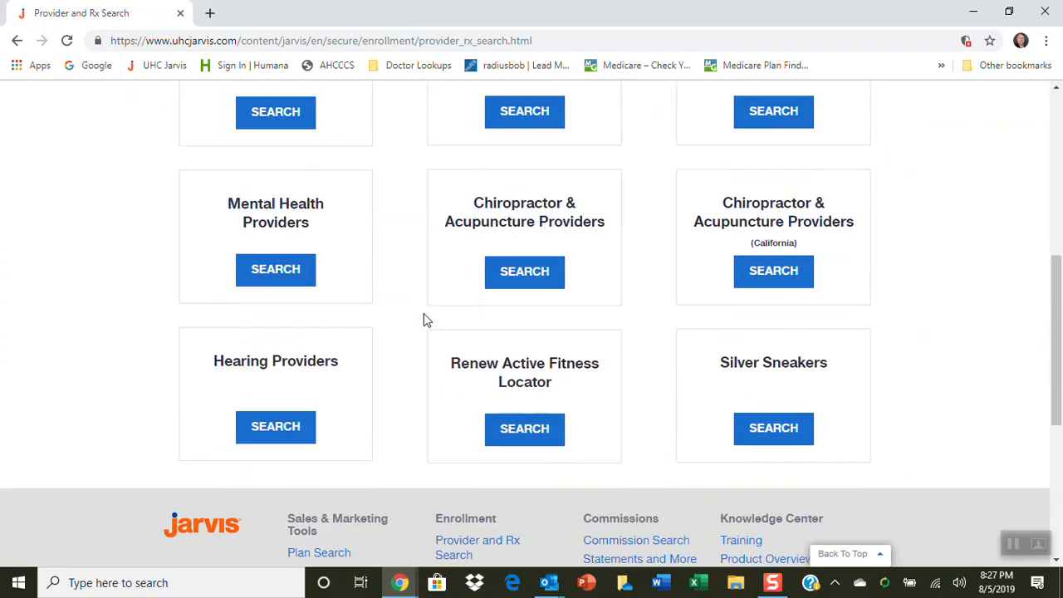
scroll(420, 315, "up", 5)
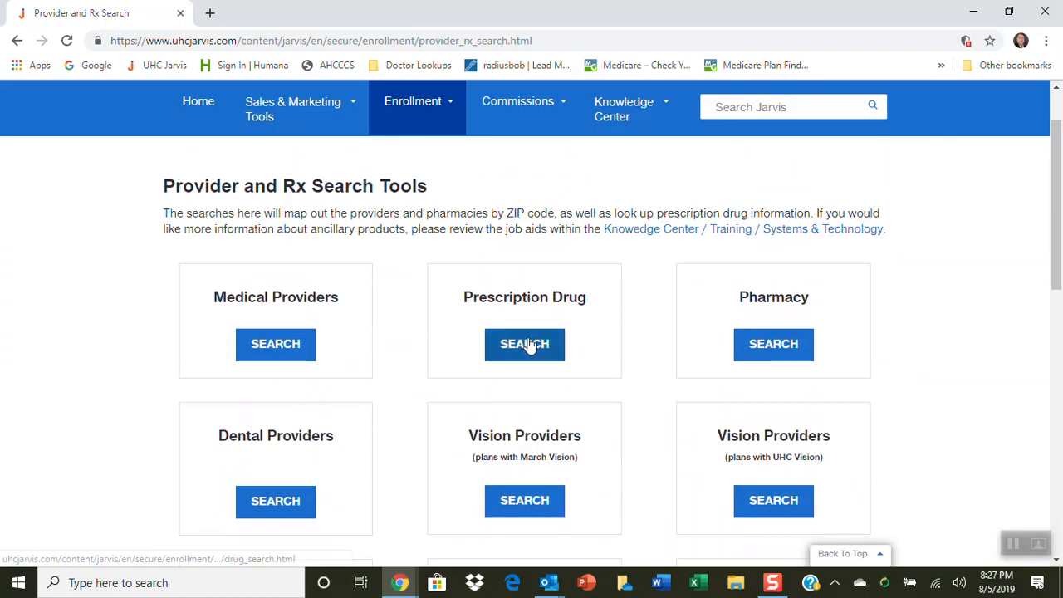
left_click(525, 344)
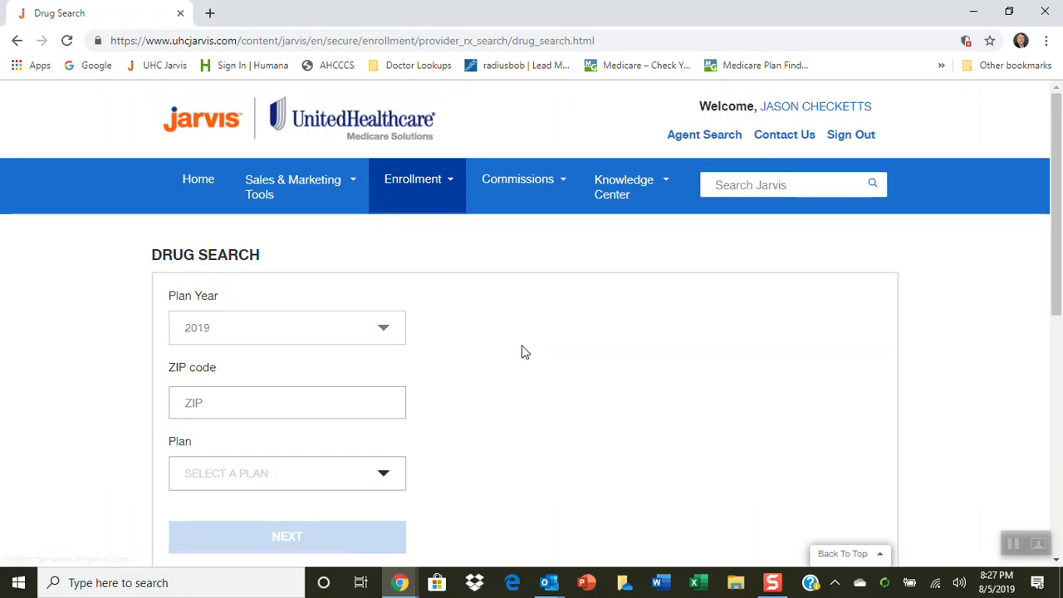
Start a drug search for ZIP code 85213 with the AARP MedicareRx Walgreens (PDP) plan
scroll(420, 341, "down", 1)
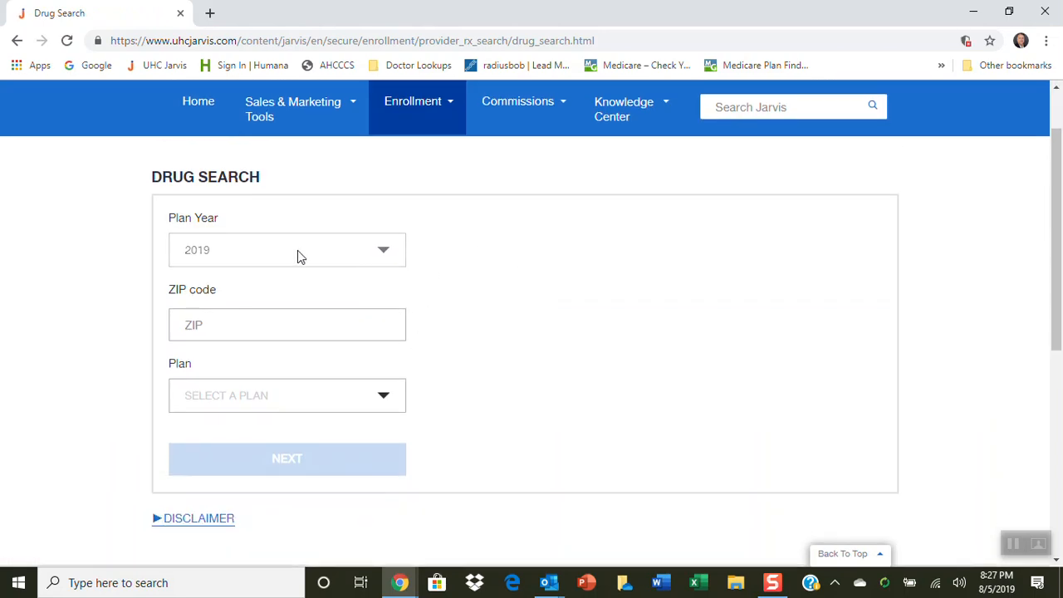
left_click(242, 334)
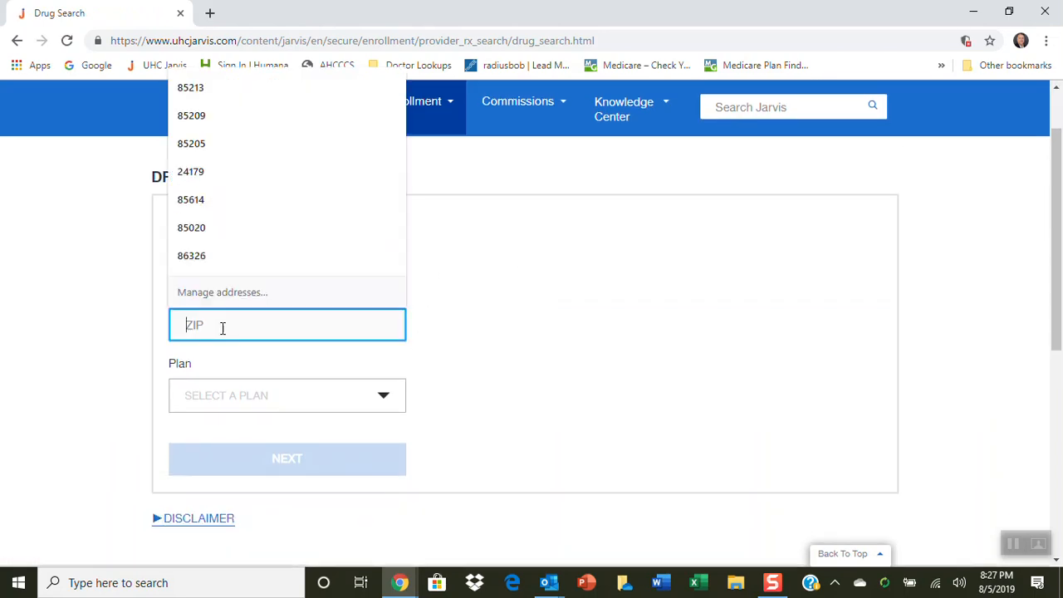
type("85213")
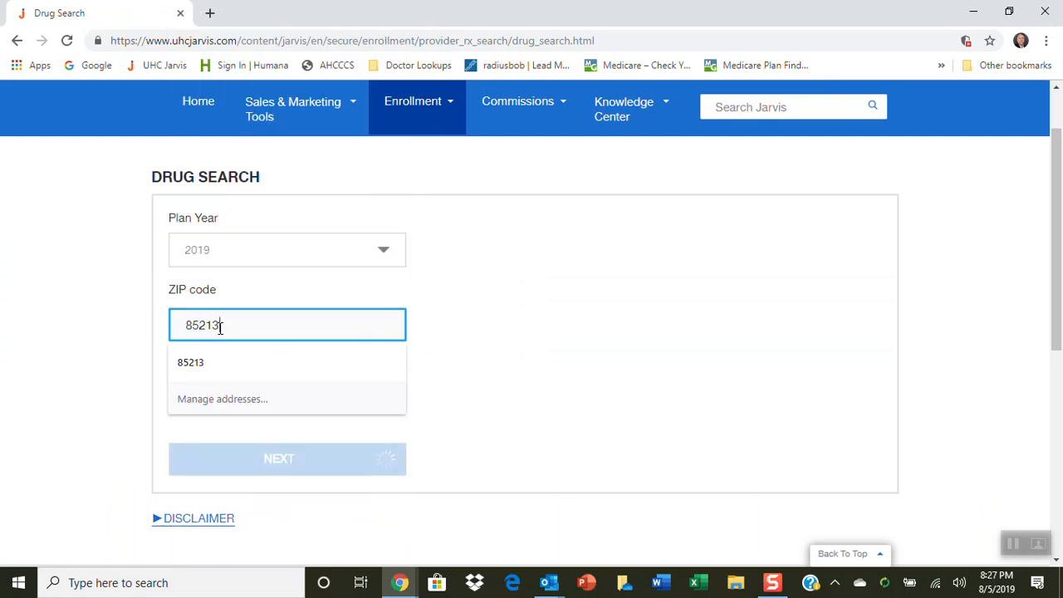
left_click(316, 397)
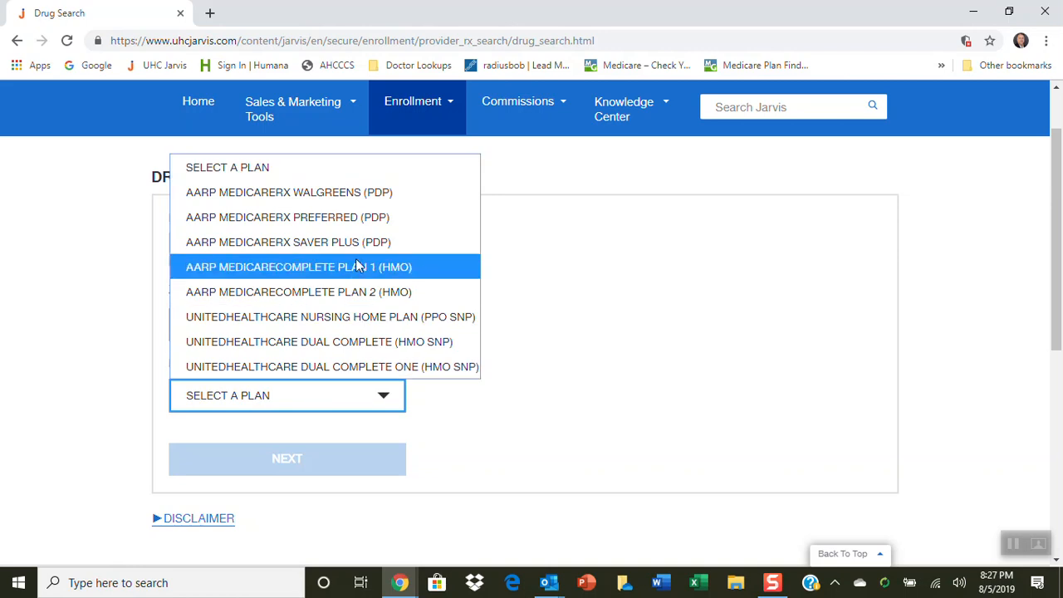
left_click(343, 195)
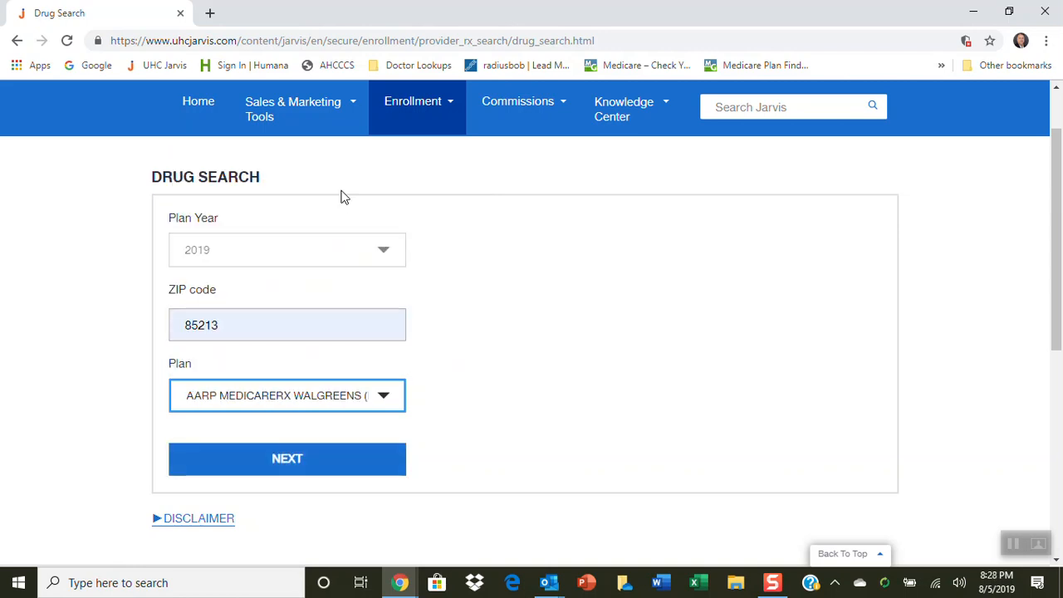
left_click(267, 458)
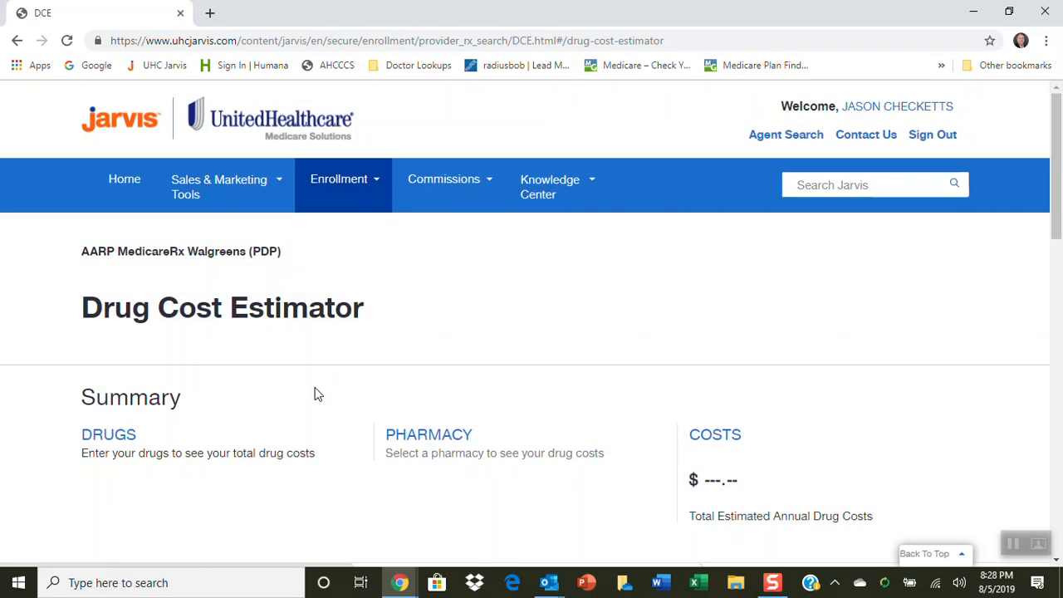
Search for "hydrocod" as a drug to add and choose hydrocodone/acetaminophen
scroll(314, 392, "down", 4)
scroll(318, 391, "down", 1)
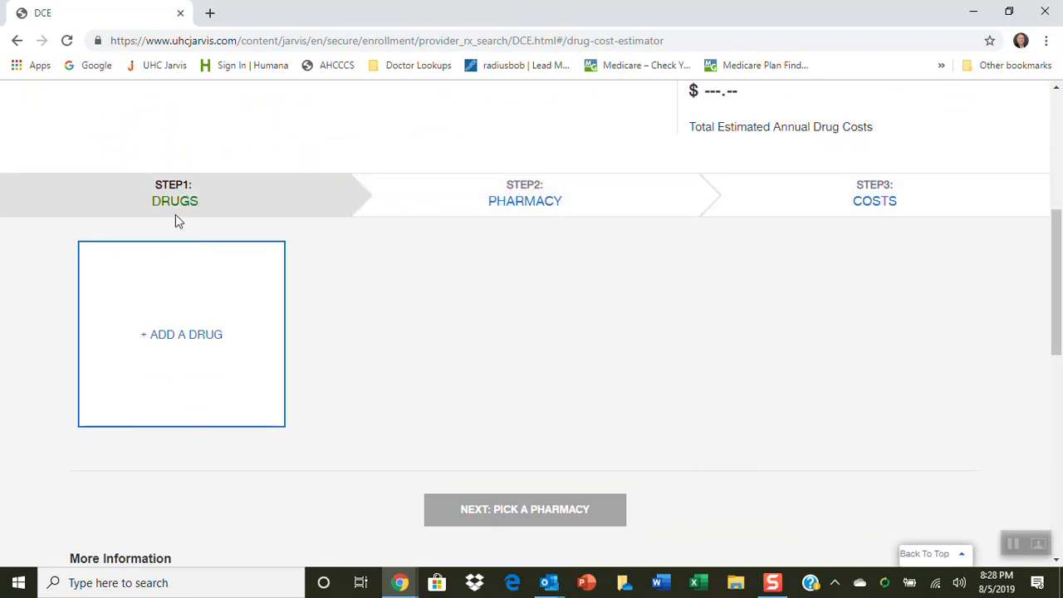
left_click(175, 341)
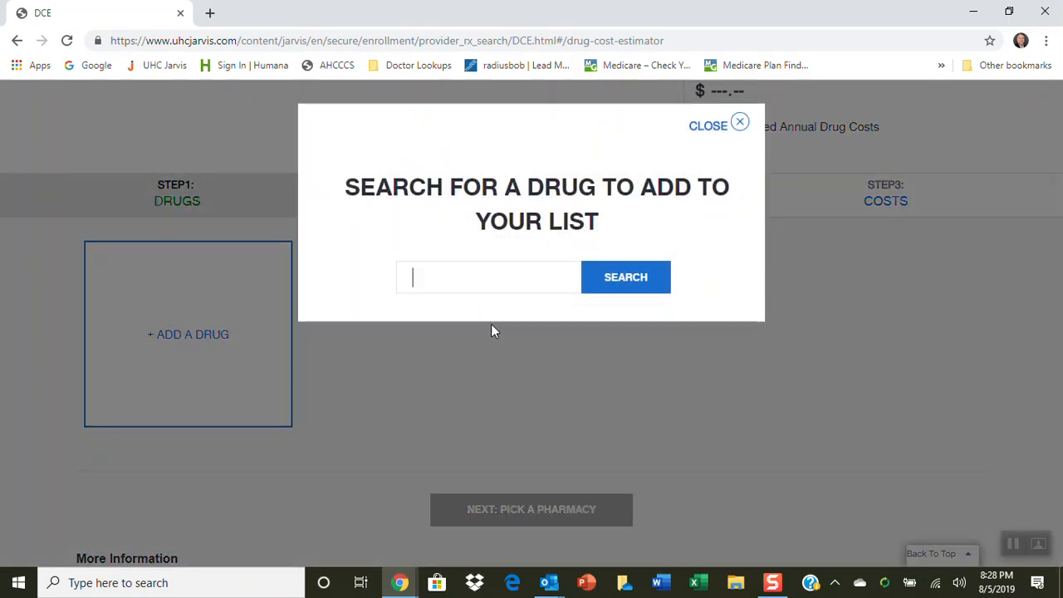
type("hyrdro")
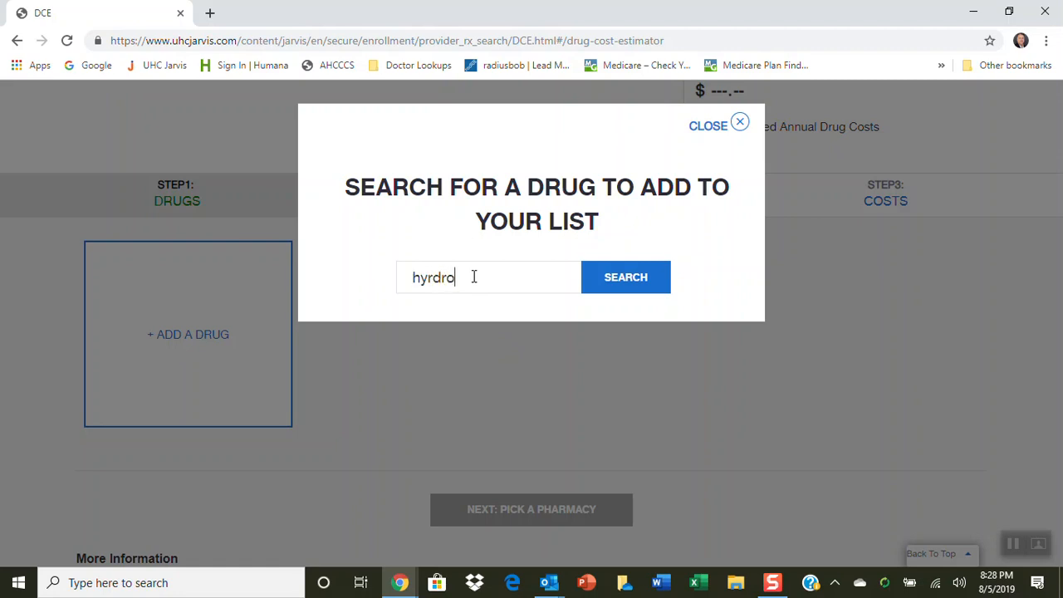
type("c")
type("o")
type("l")
key("BackSpace")
key("BackSpace")
key("BackSpace")
key("BackSpace")
key("BackSpace")
key("BackSpace")
key("BackSpace")
type("drocod")
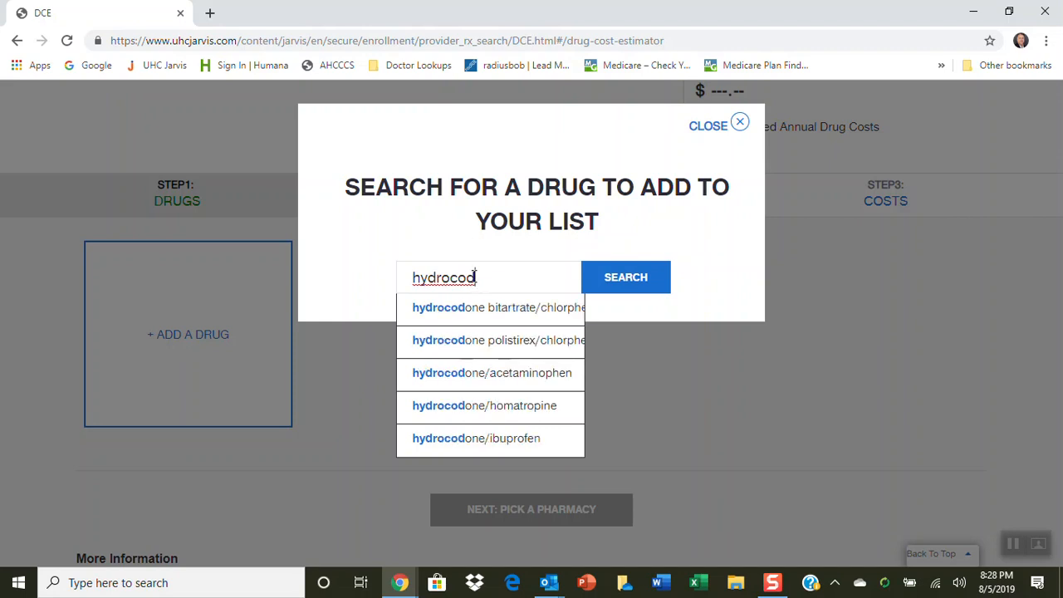
left_click(529, 373)
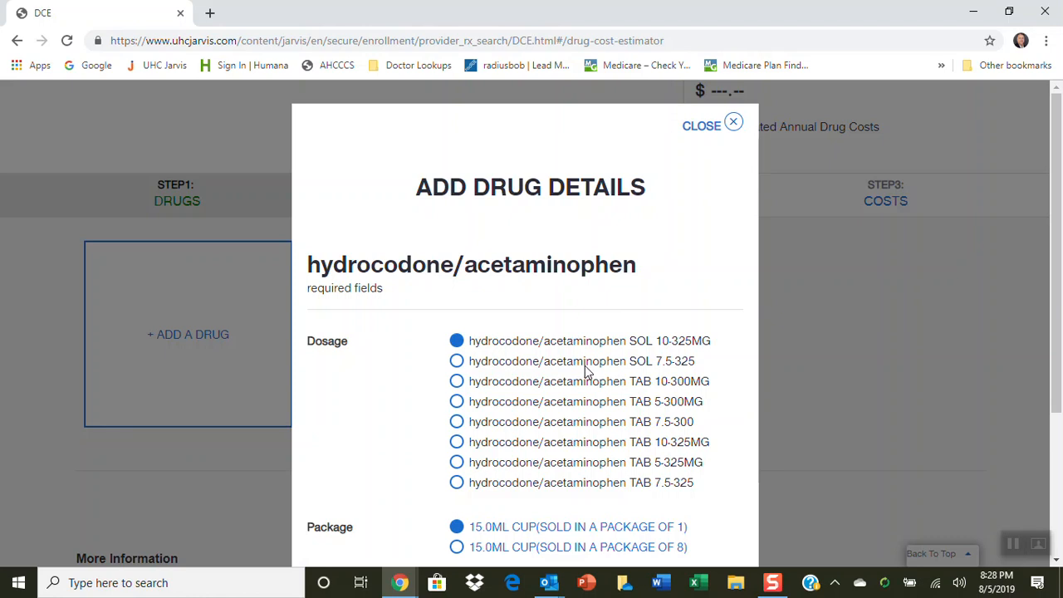
Select the TAB 10-325MG dosage for hydrocodone/acetaminophen and add it to the drug list with the default quantity and frequency
scroll(586, 371, "down", 2)
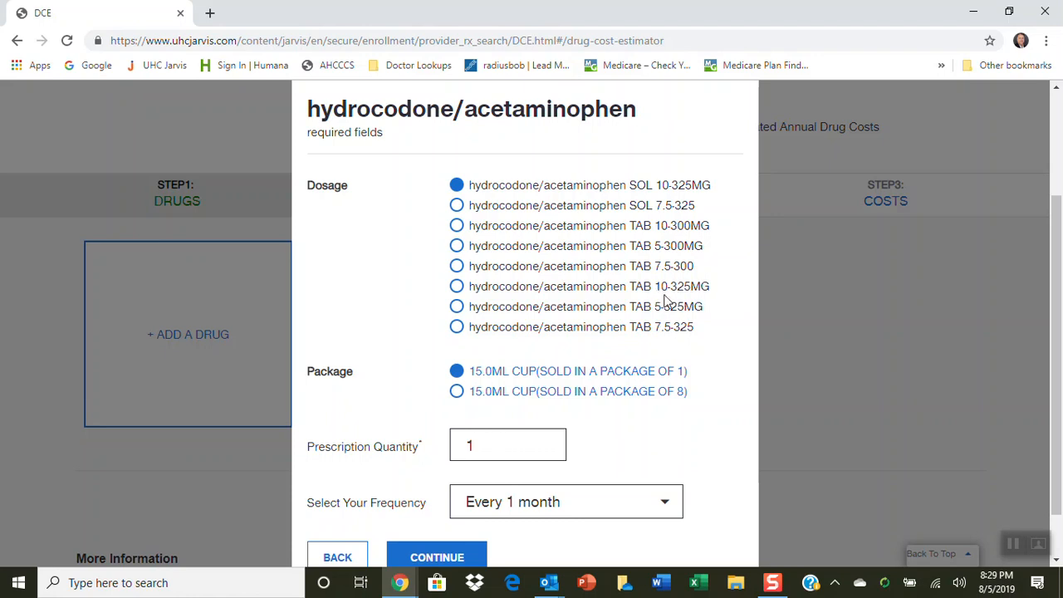
left_click(456, 286)
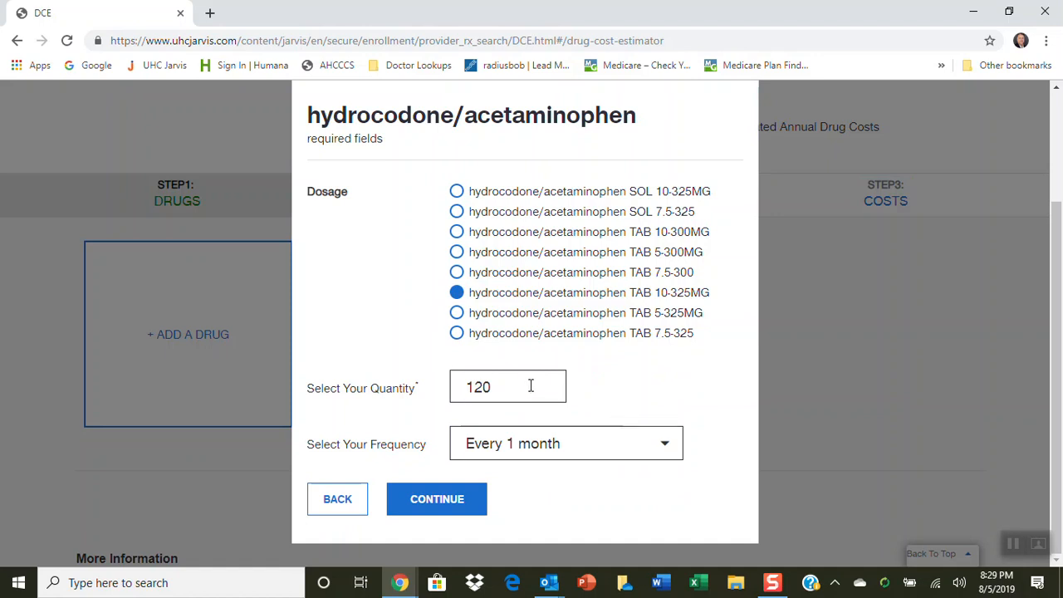
left_click(445, 498)
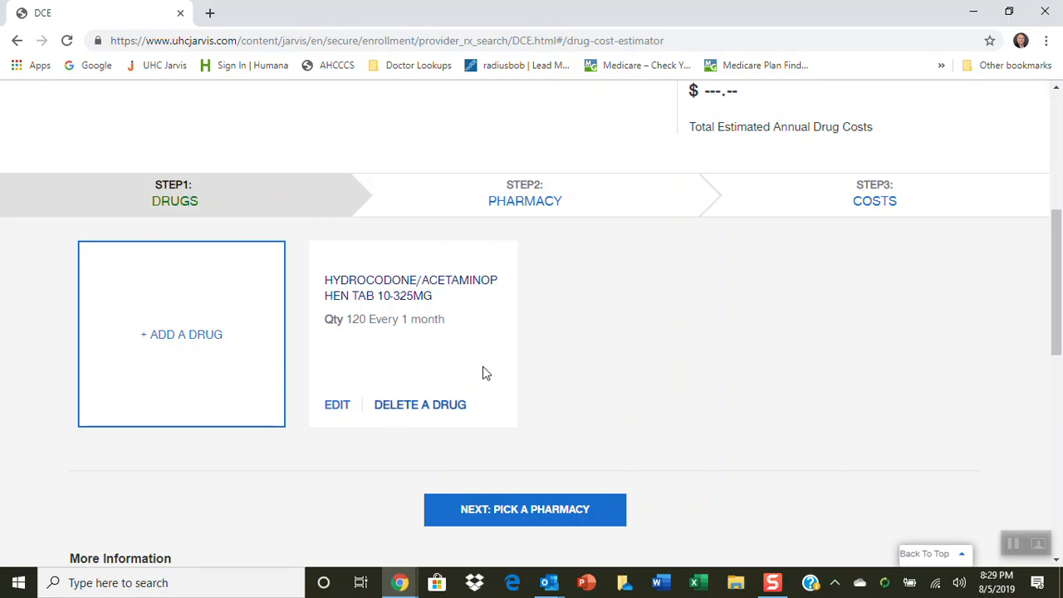
Add clindamycin hcl CAP 300MG to the drug list, keeping its default quantity and frequency
left_click(197, 334)
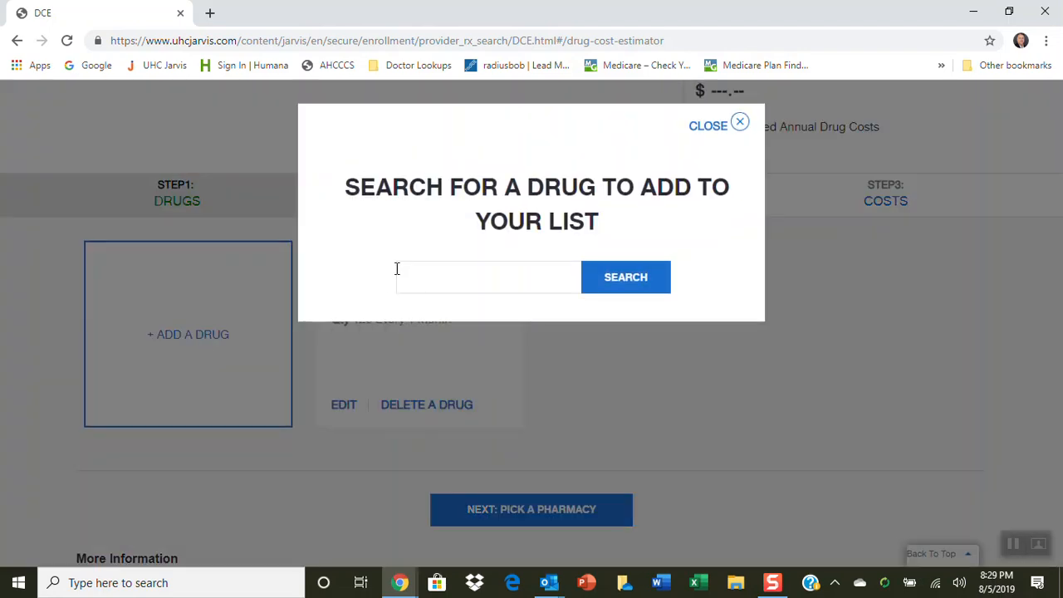
type("clin")
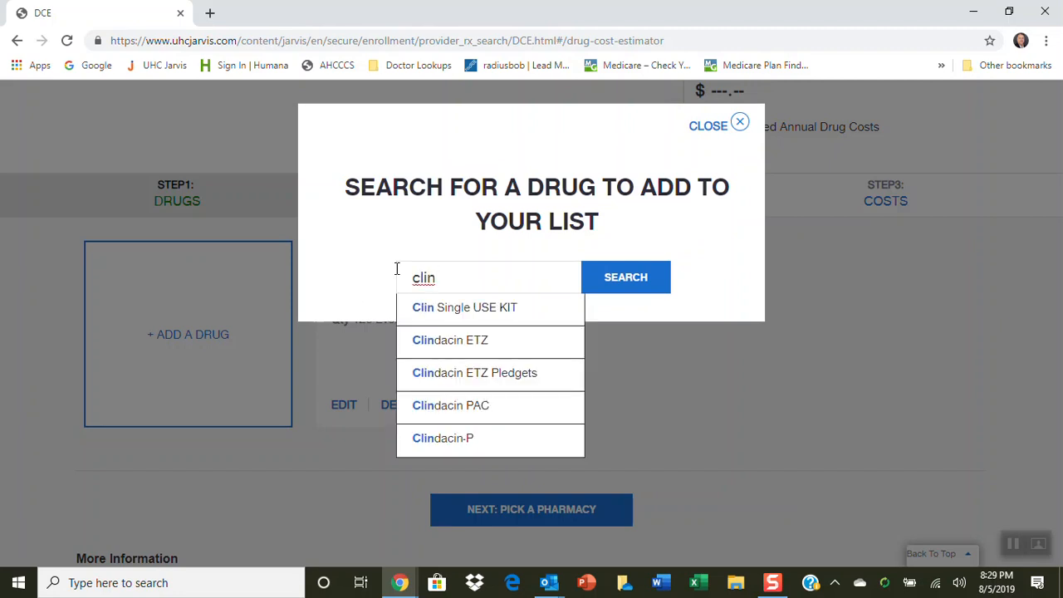
type("damy")
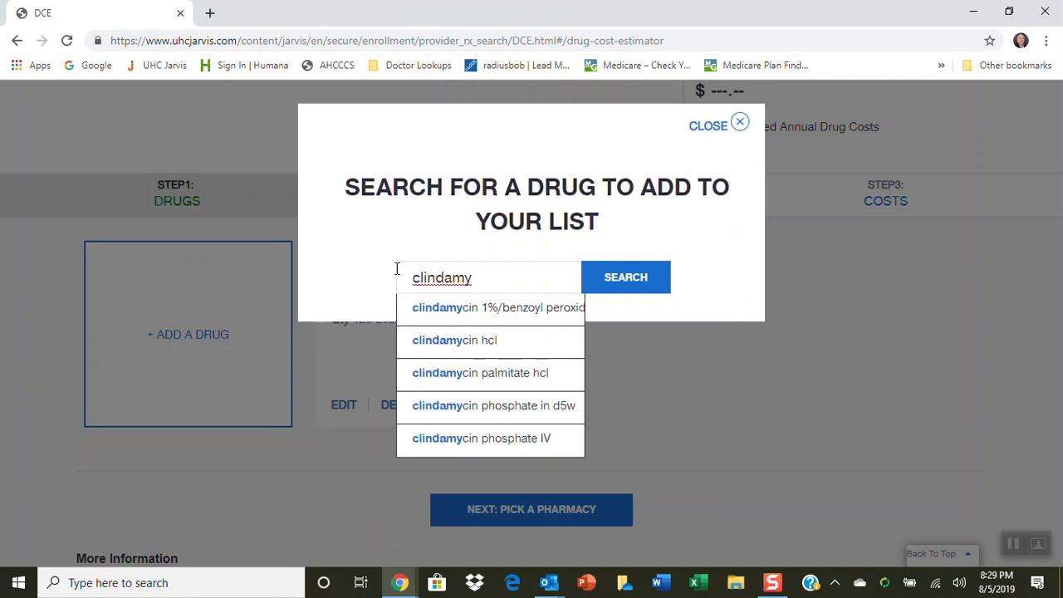
left_click(509, 342)
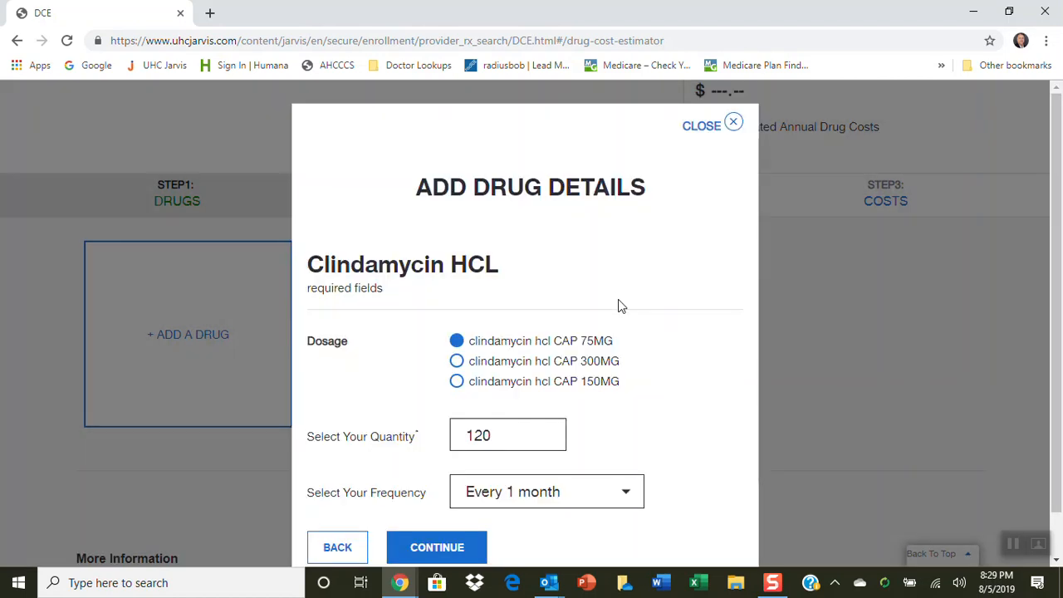
left_click(456, 362)
scroll(606, 376, "down", 1)
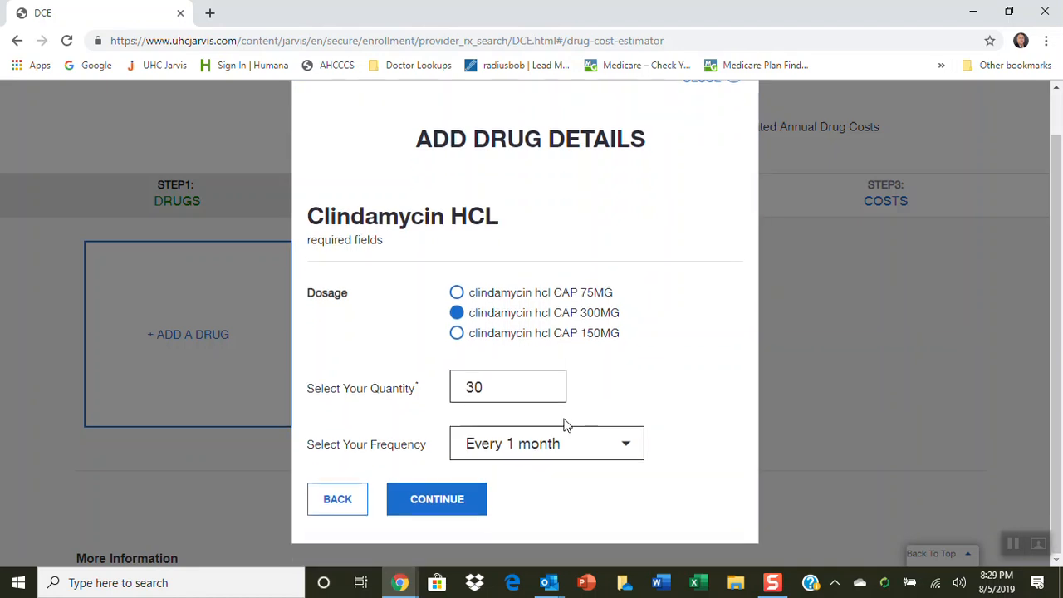
left_click(437, 493)
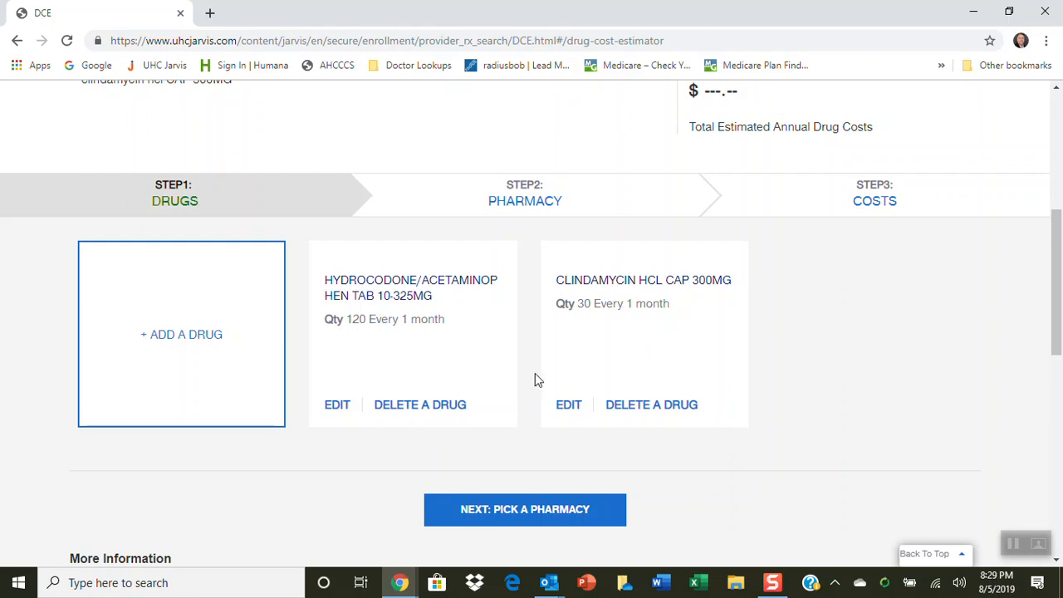
Choose the nearest preferred retail pharmacy, Walgreens #03767, and proceed to the drug costs
left_click(535, 510)
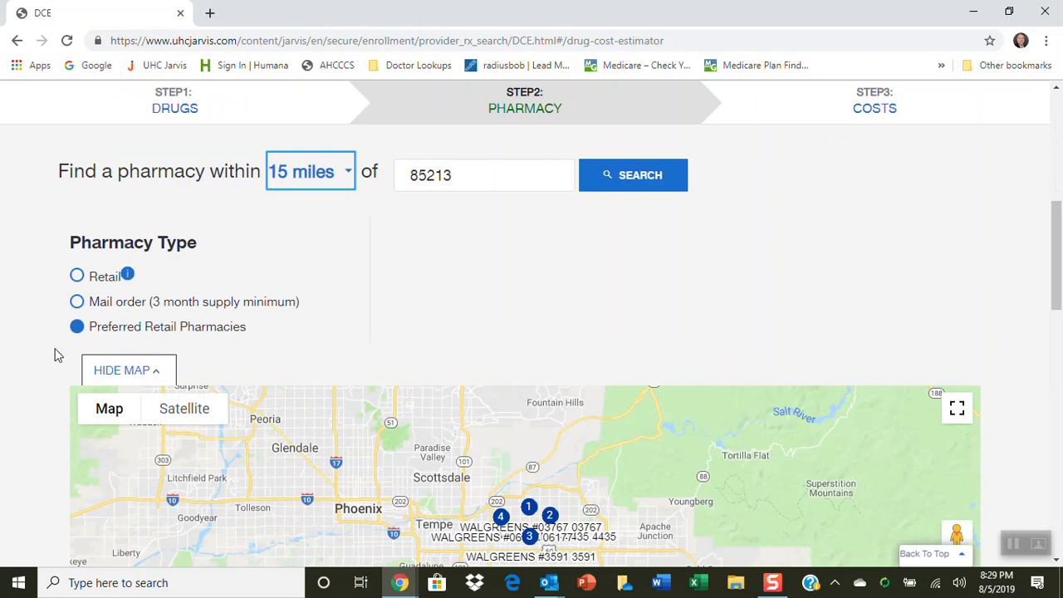
scroll(45, 372, "down", 2)
scroll(39, 390, "down", 5)
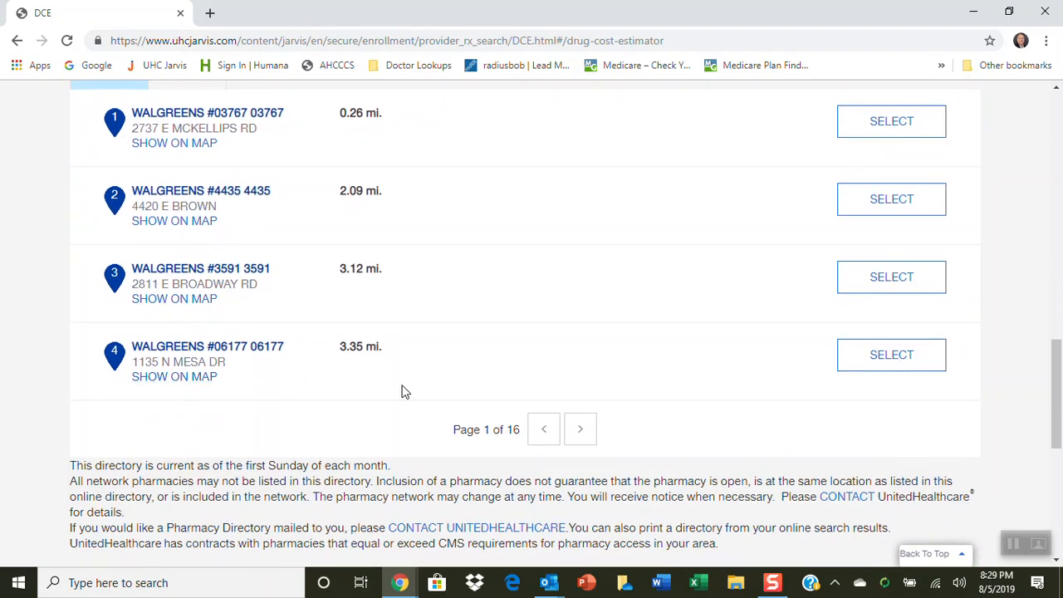
scroll(392, 387, "up", 3)
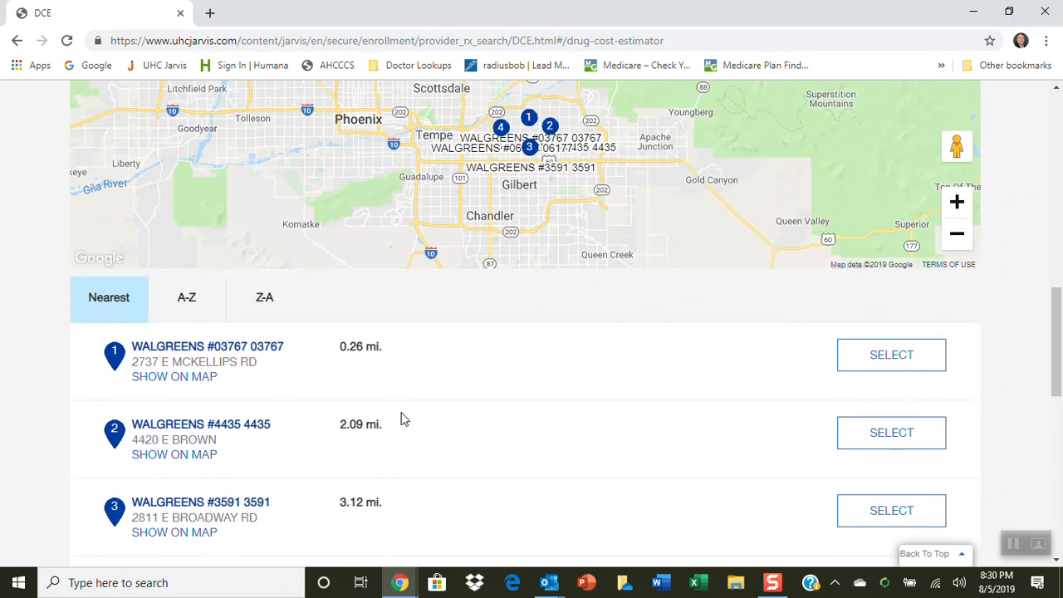
left_click(912, 359)
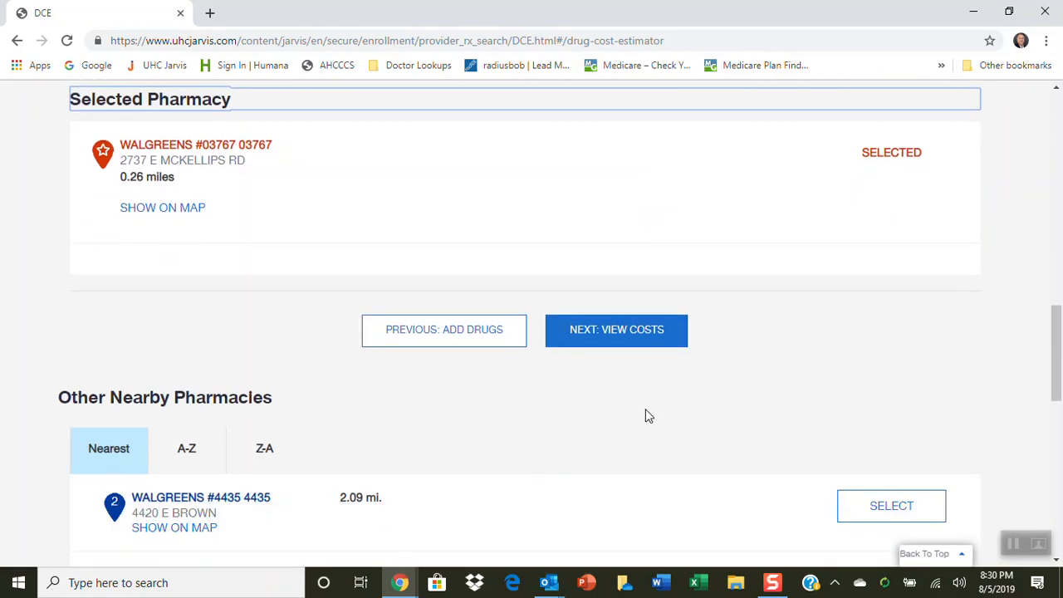
left_click(631, 337)
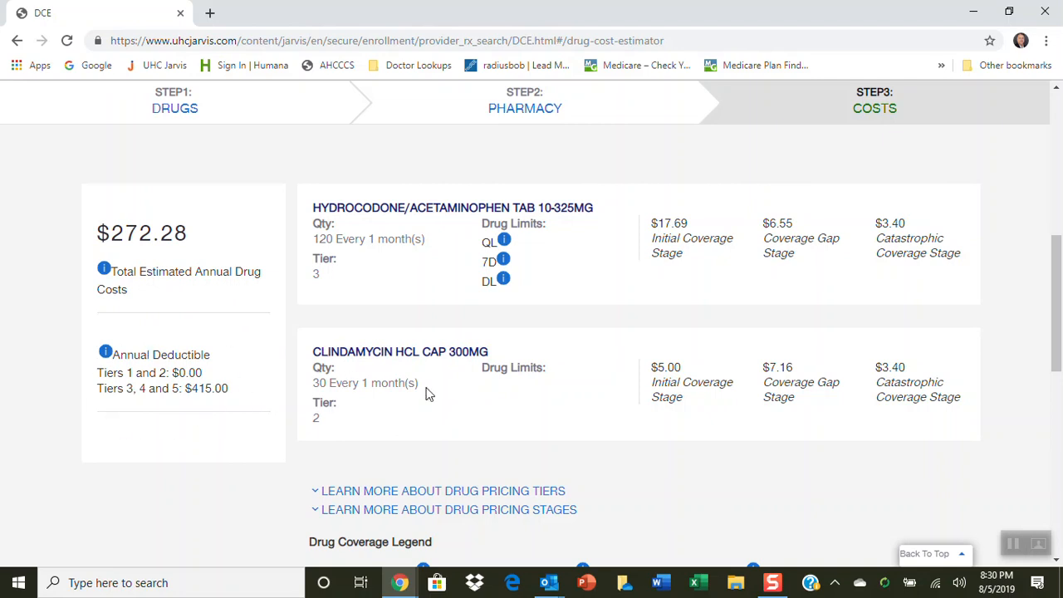
Examine the total estimated annual drug cost, the costs per coverage stage for each drug, and the coverage legend
scroll(428, 395, "up", 3)
scroll(429, 398, "up", 1)
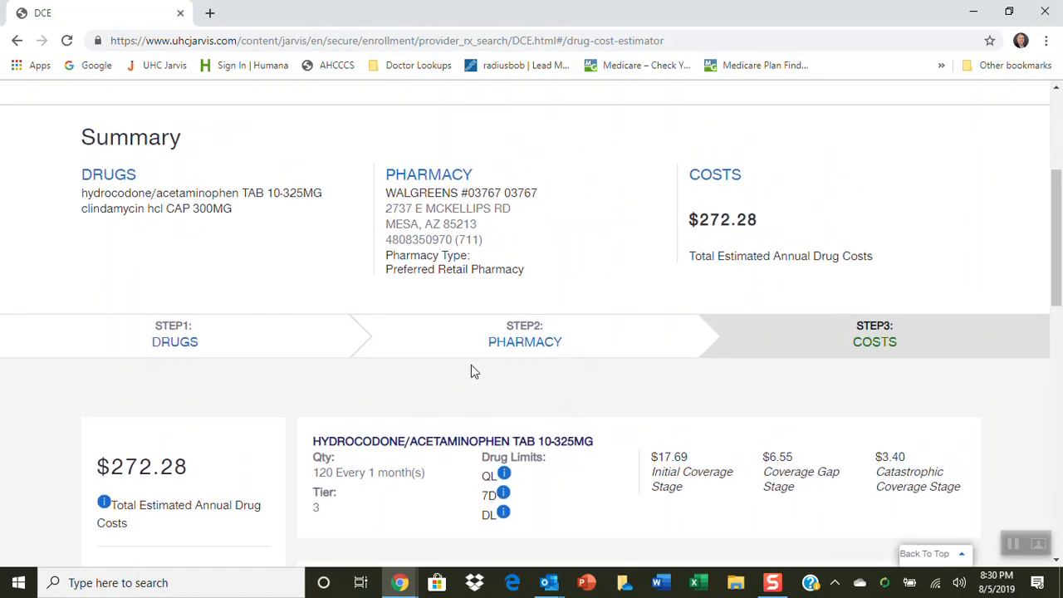
left_click_drag(703, 223, 772, 214)
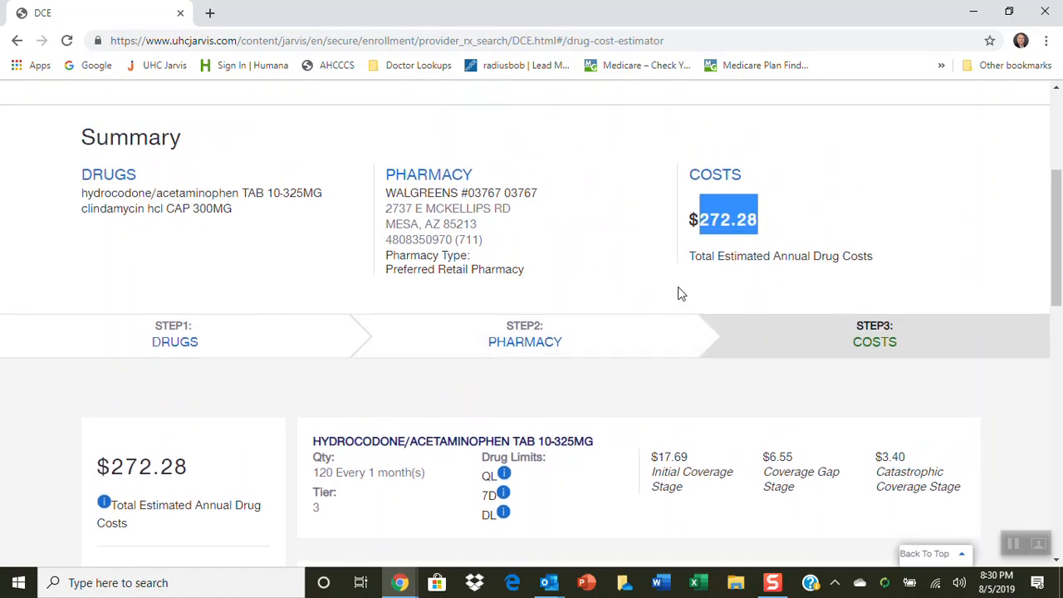
scroll(723, 299, "down", 5)
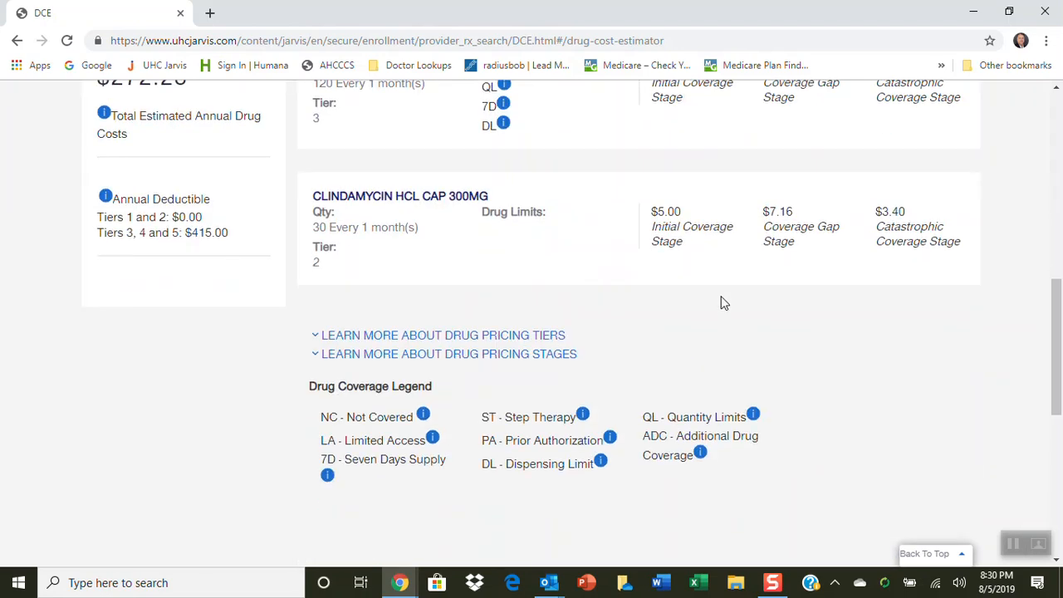
scroll(721, 298, "down", 3)
scroll(721, 299, "up", 4)
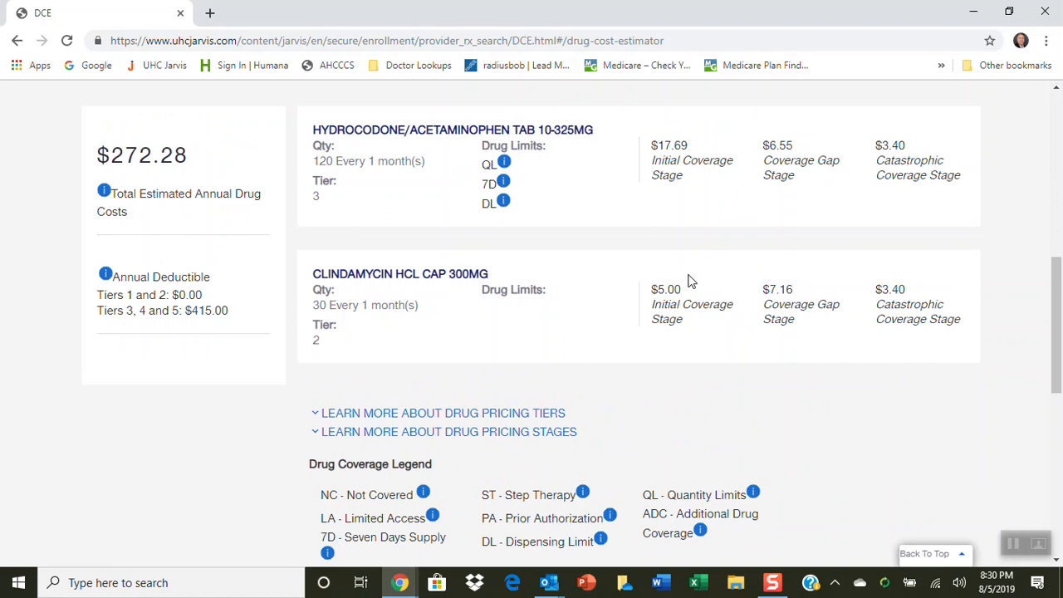
scroll(688, 282, "up", 6)
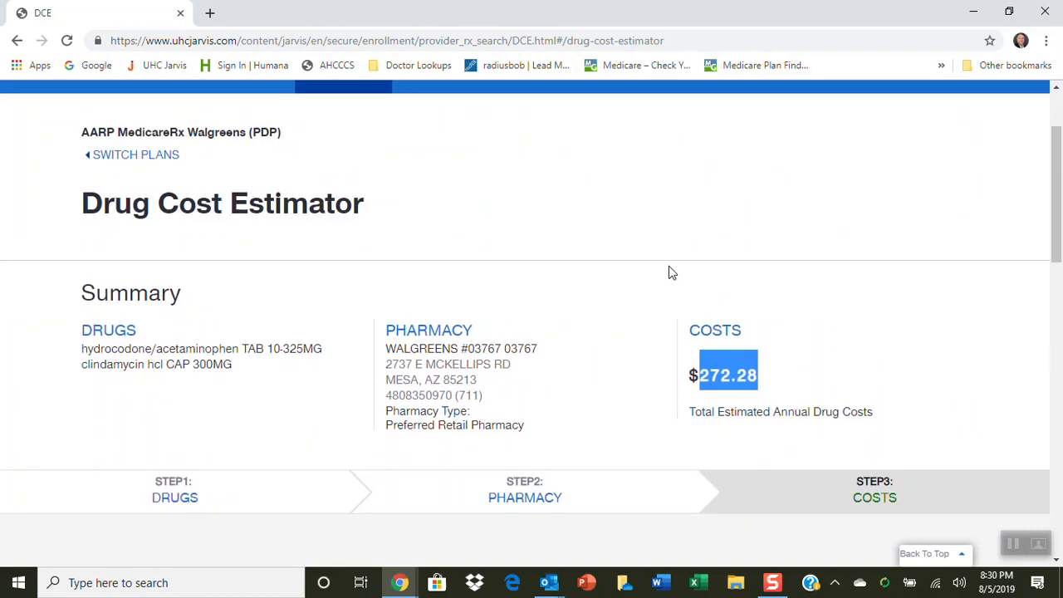
Switch the estimate to the AARP MedicareRx Saver Plus (PDP) plan and review its drug list and total estimated annual drug costs
left_click(143, 164)
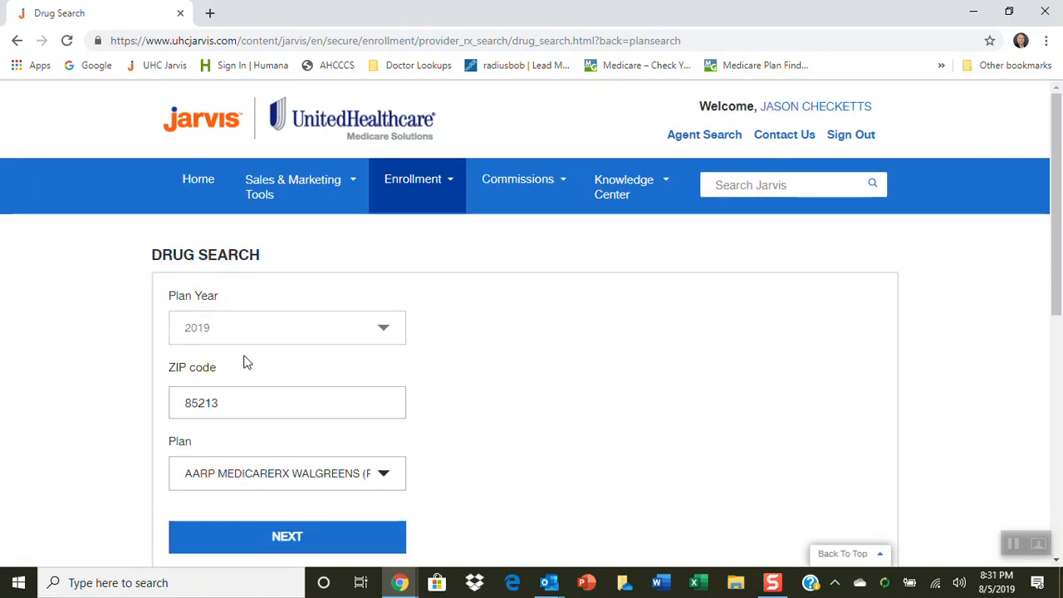
left_click(380, 475)
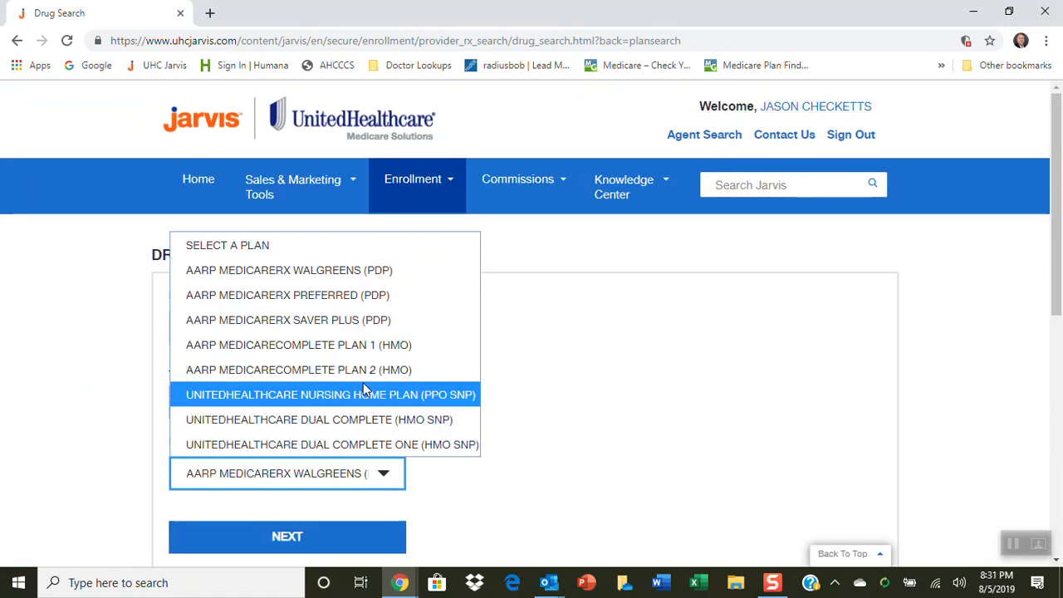
left_click(359, 321)
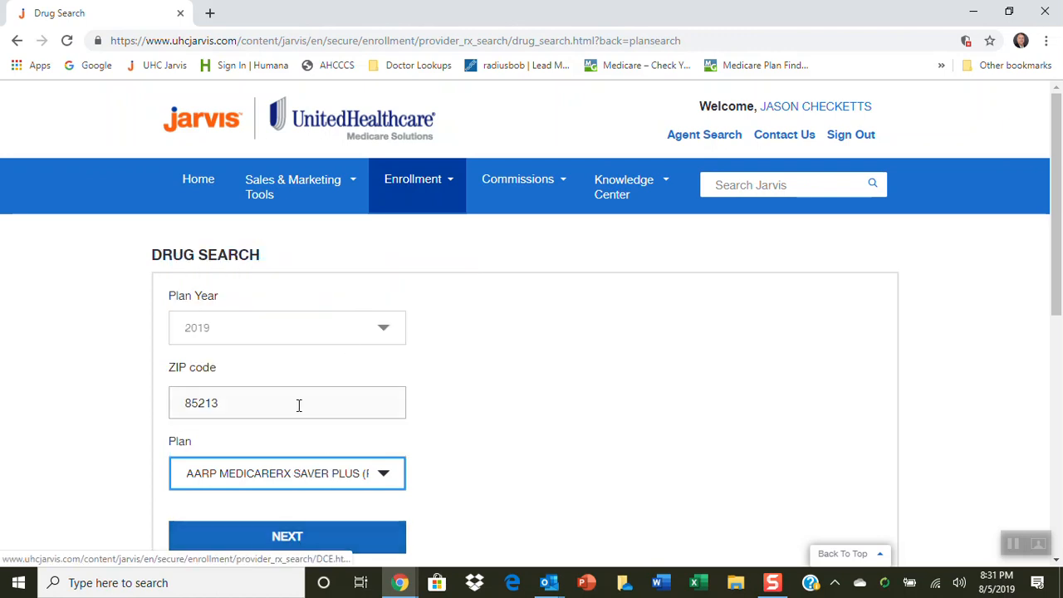
left_click(280, 541)
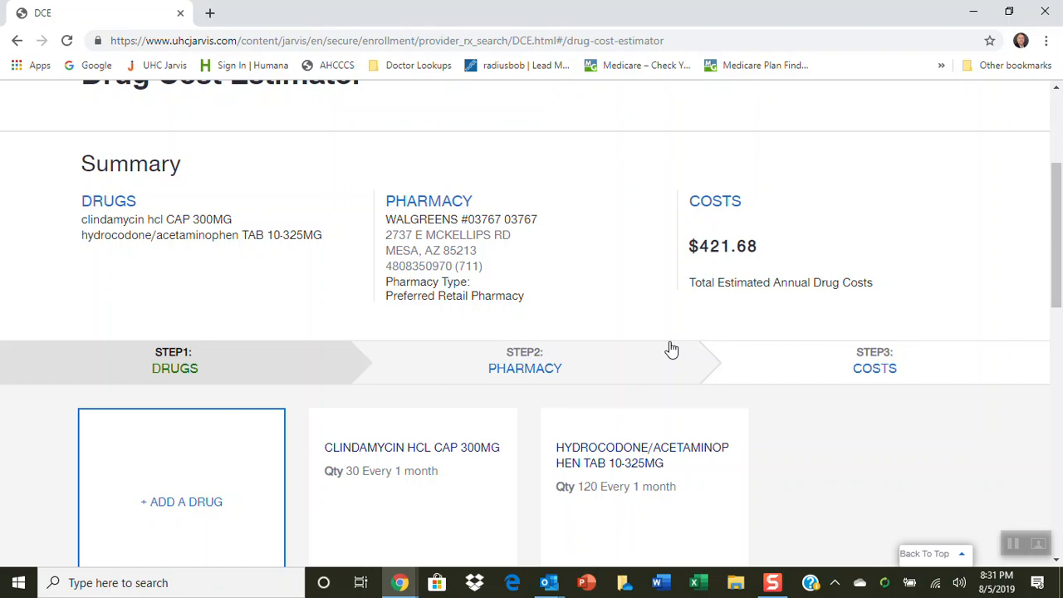
scroll(677, 353, "down", 3)
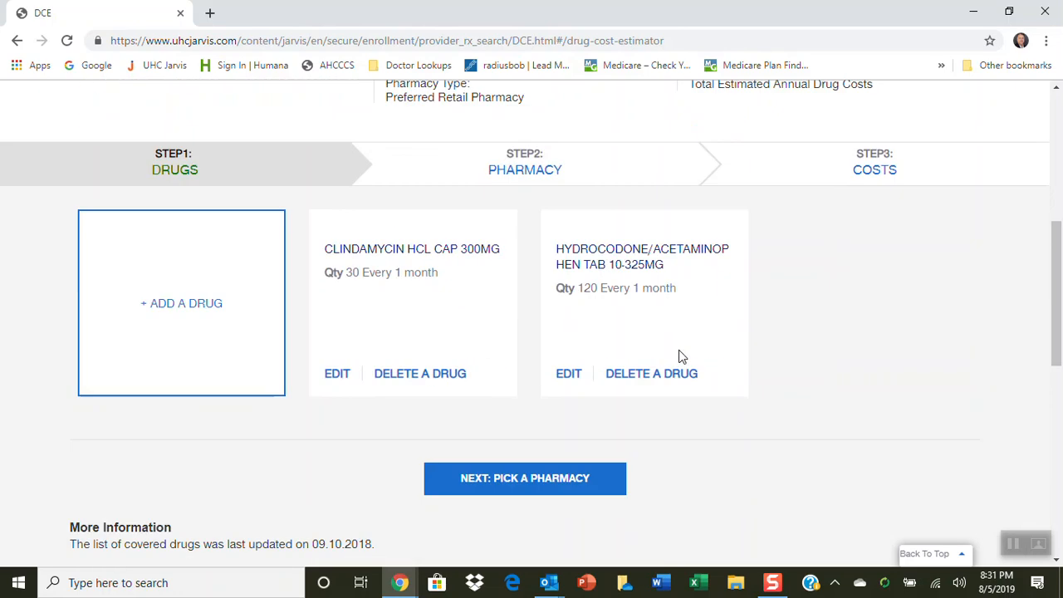
scroll(677, 357, "up", 5)
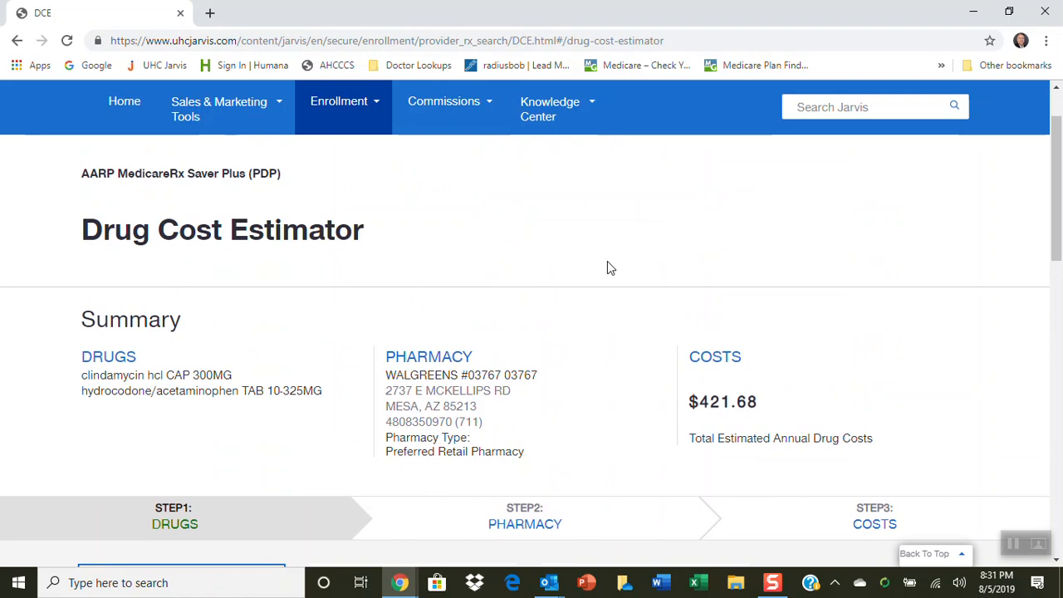
scroll(607, 268, "up", 1)
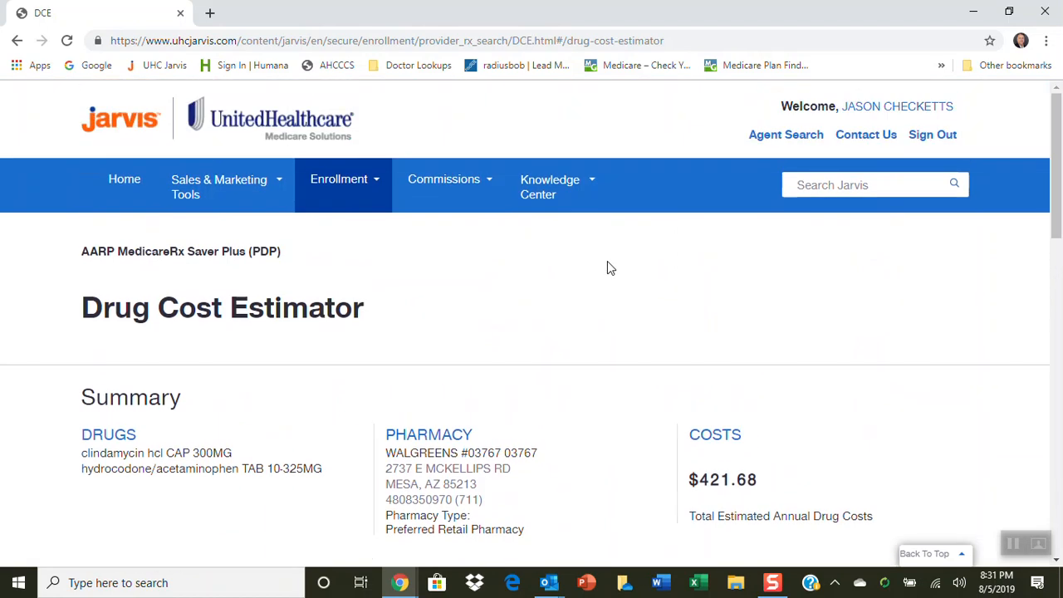